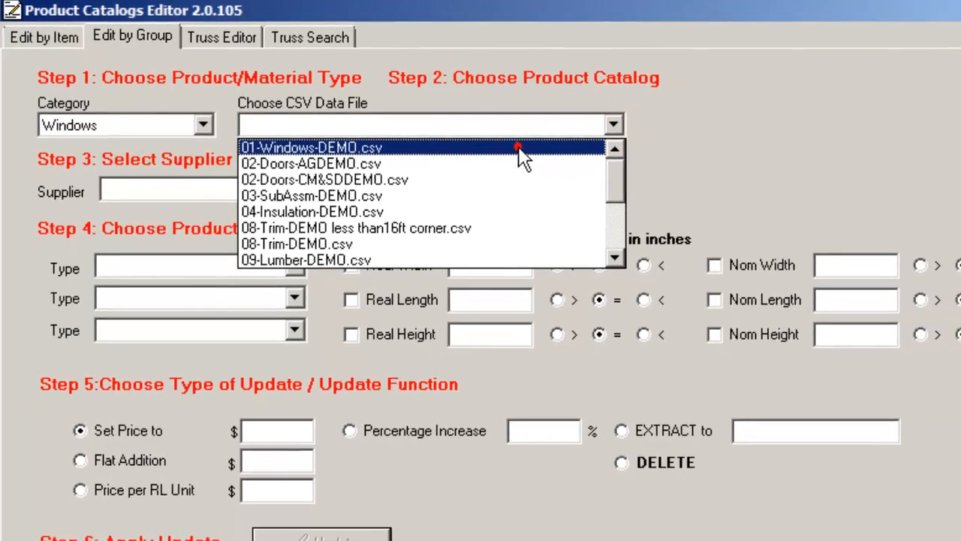
Set the product category to Trim and load the 08-Trim-DEMO.csv catalog for group editing.
left_click(518, 149)
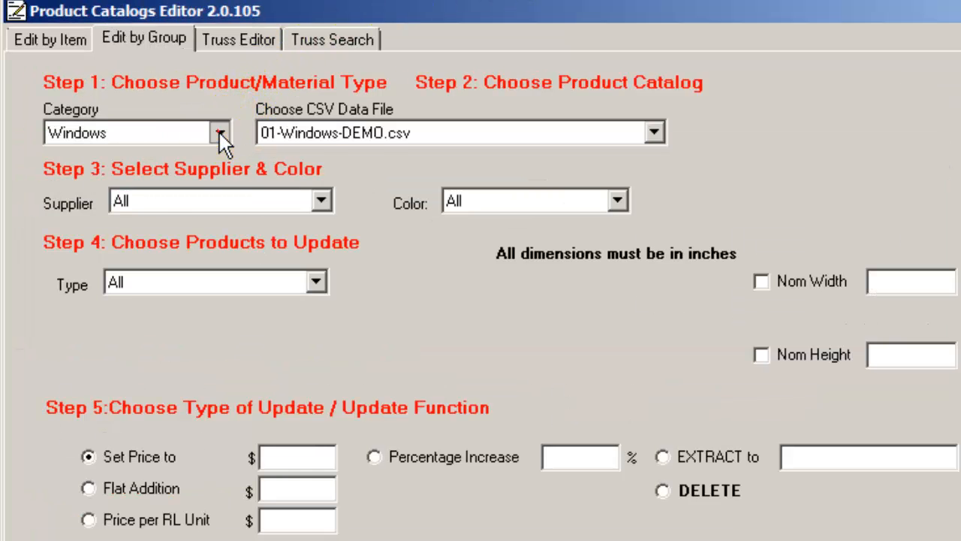
left_click(179, 114)
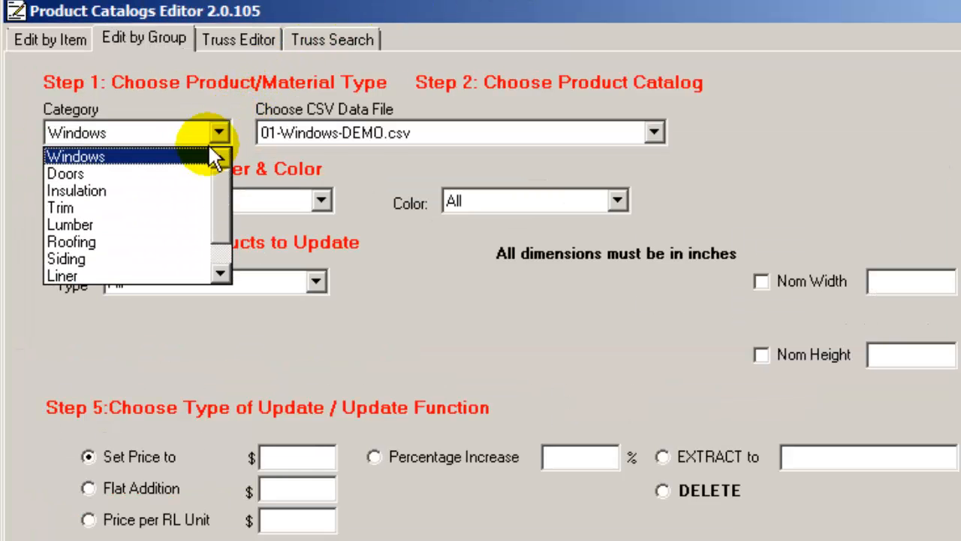
left_click(135, 208)
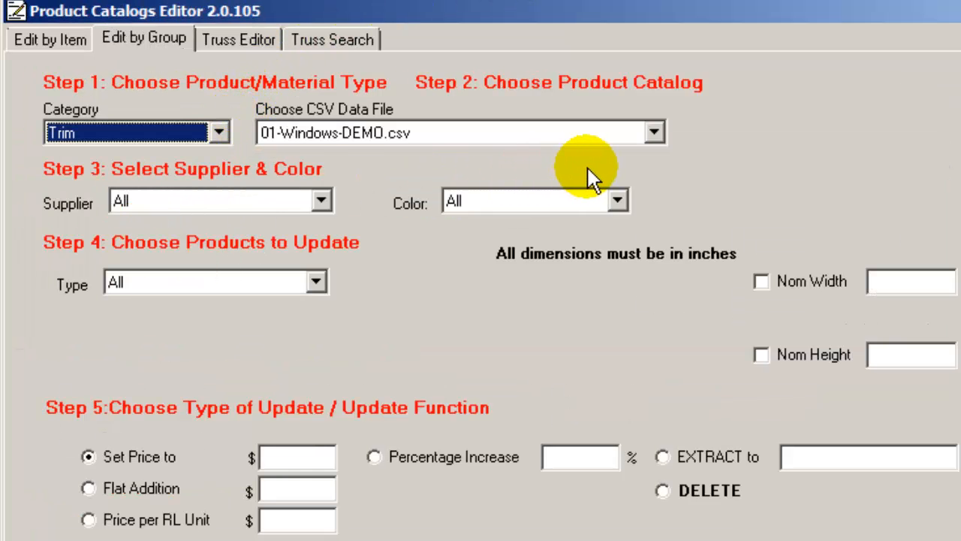
left_click(653, 131)
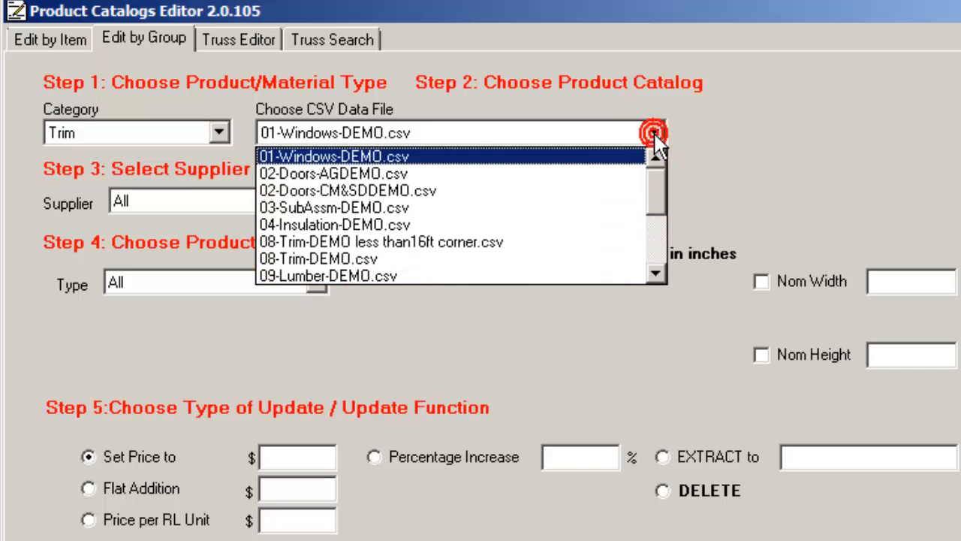
left_click(372, 260)
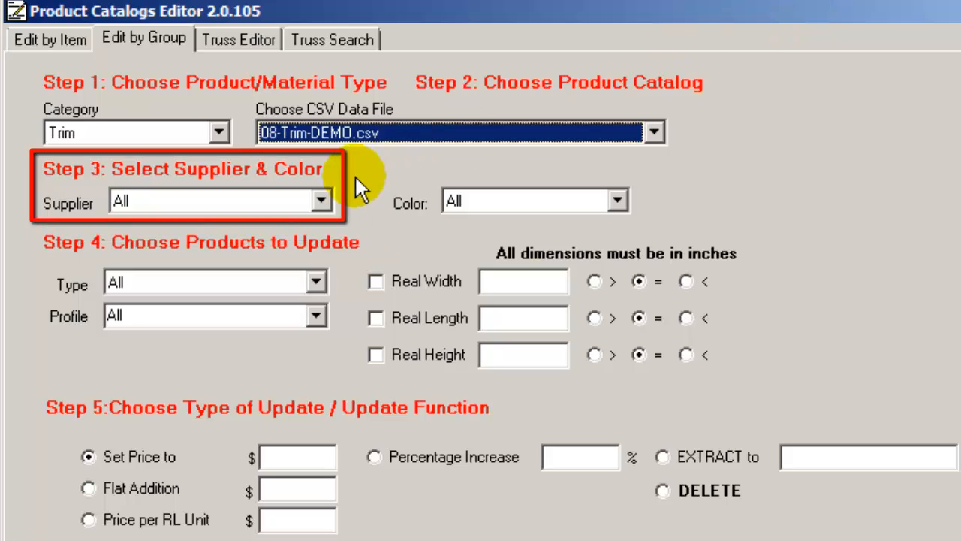
Examine the supplier, color, type and profile options available for the trim catalog.
left_click(321, 201)
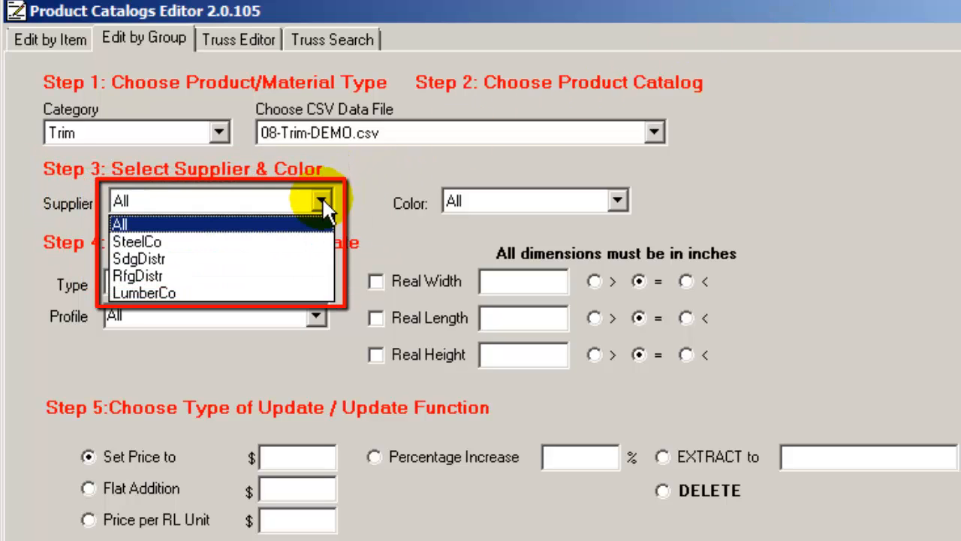
left_click(321, 201)
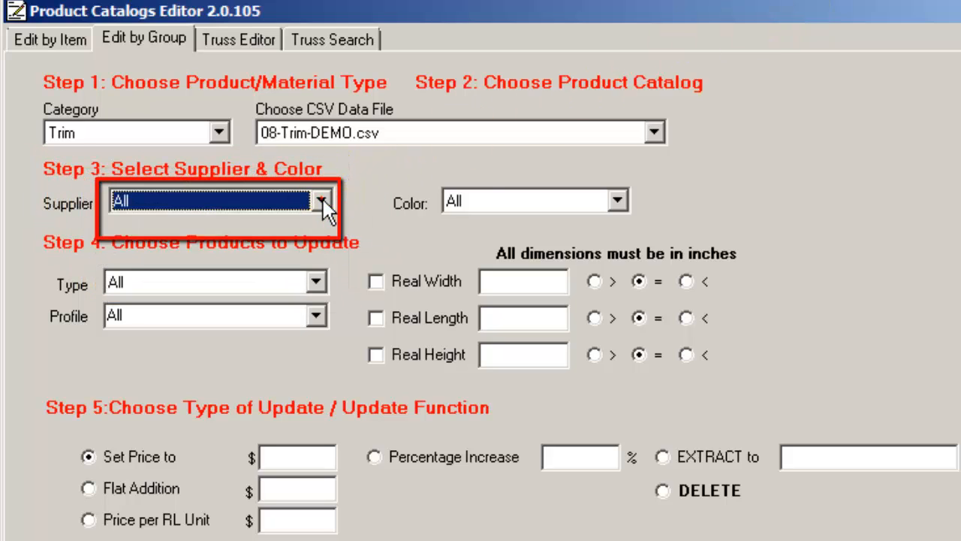
left_click(618, 202)
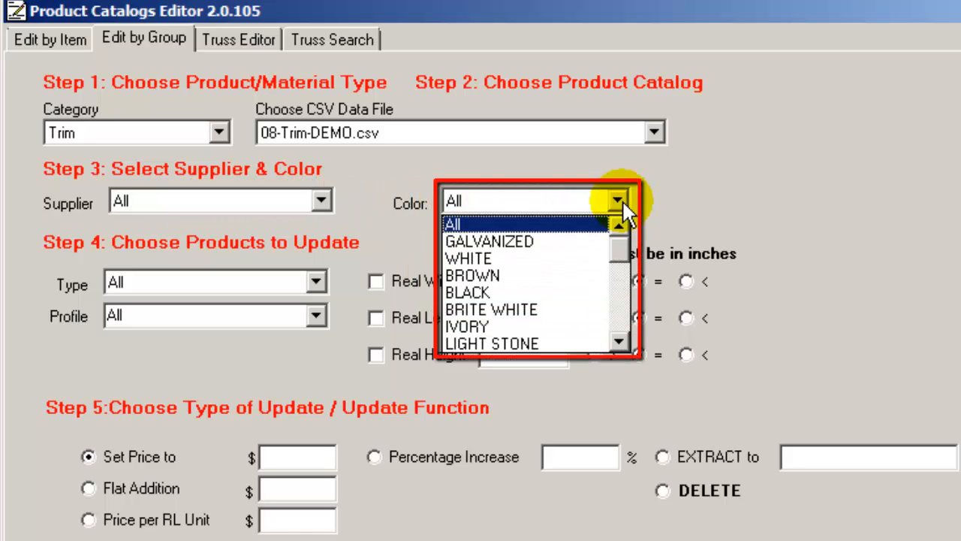
left_click(620, 201)
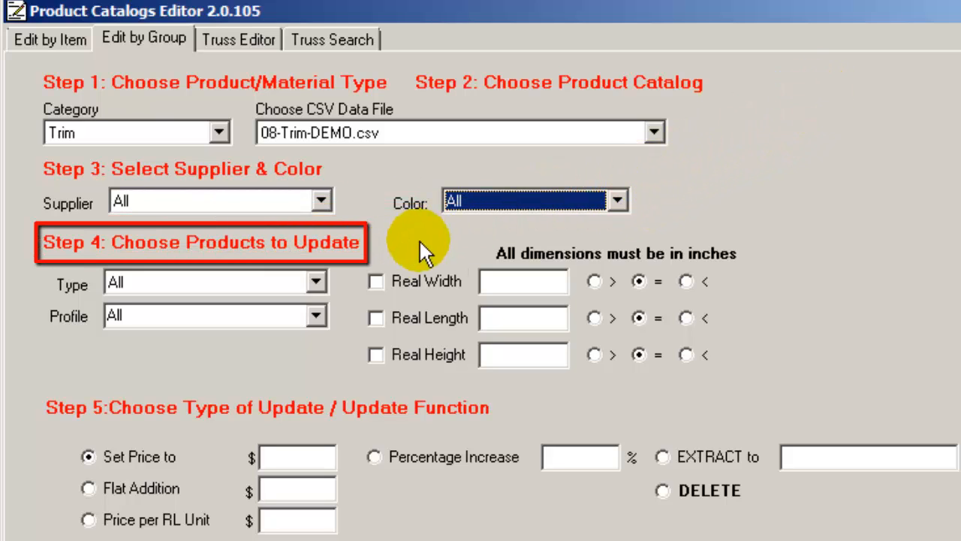
left_click(317, 282)
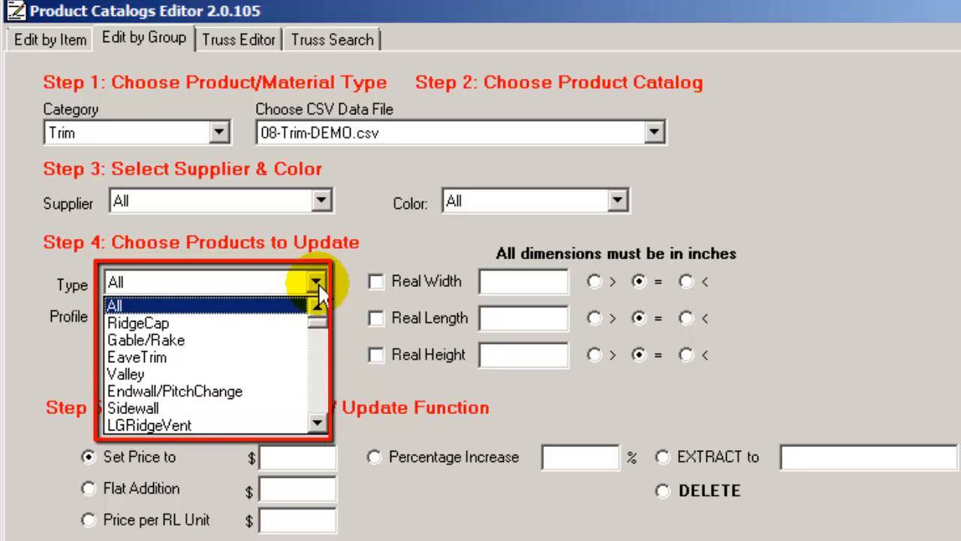
left_click(319, 291)
left_click(319, 318)
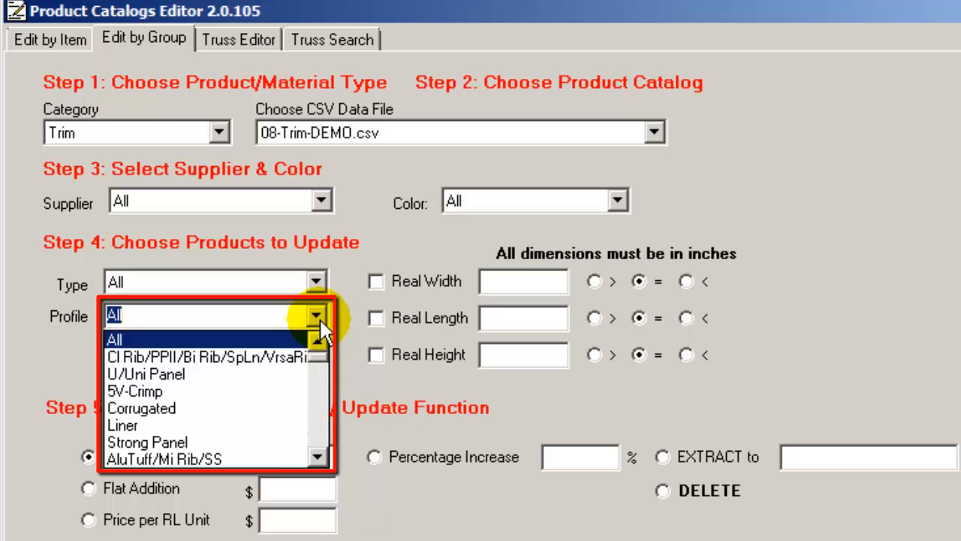
left_click(319, 318)
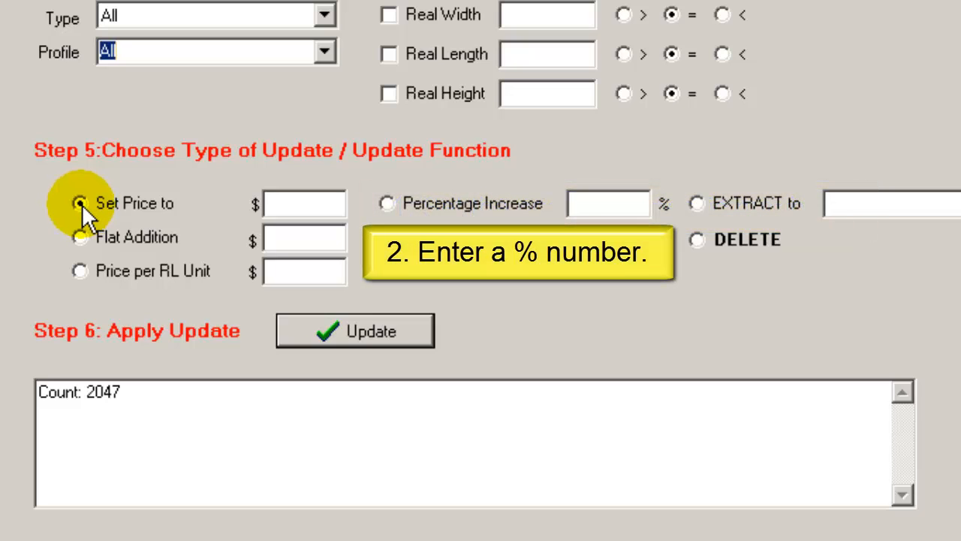
Choose Percentage Increase as the update type and set it to -3%.
left_click(386, 202)
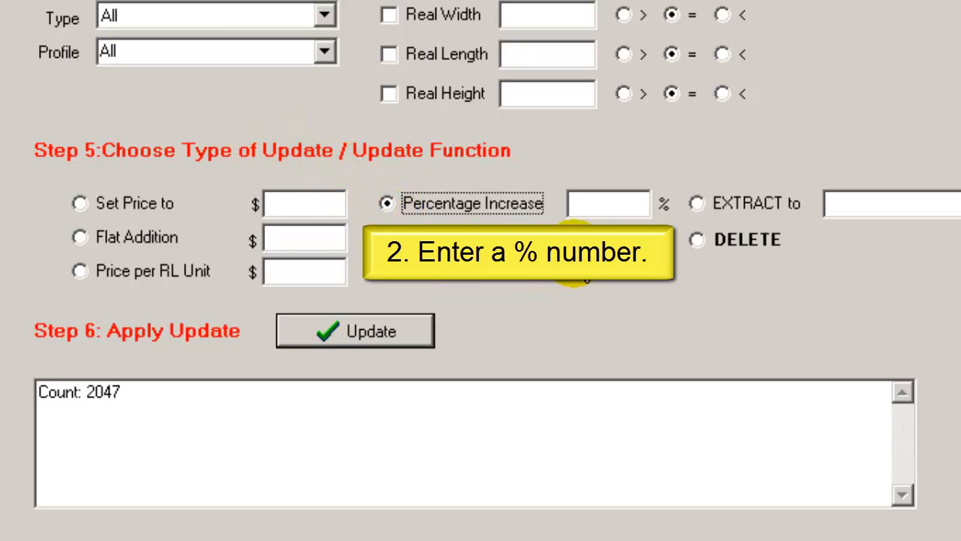
left_click(572, 204)
type("3")
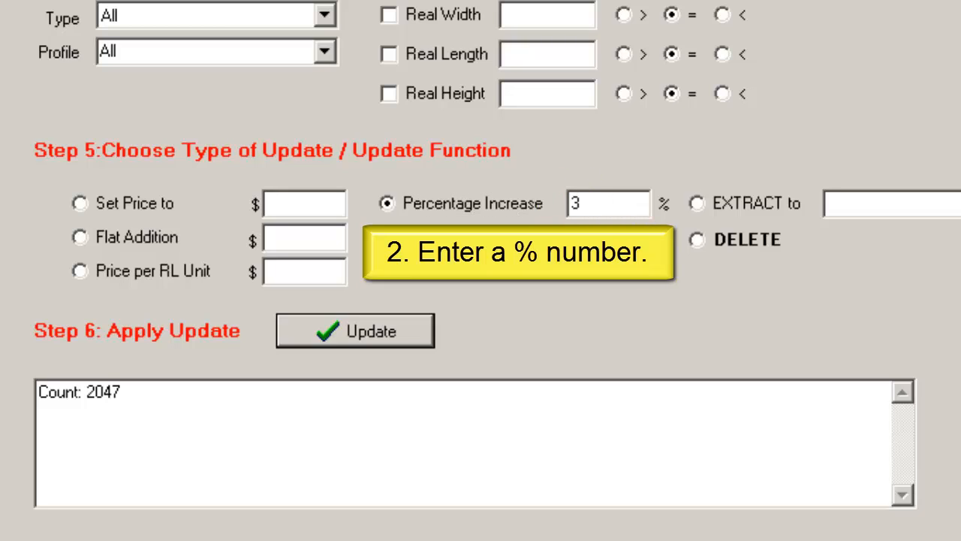
key("BackSpace")
type("-3")
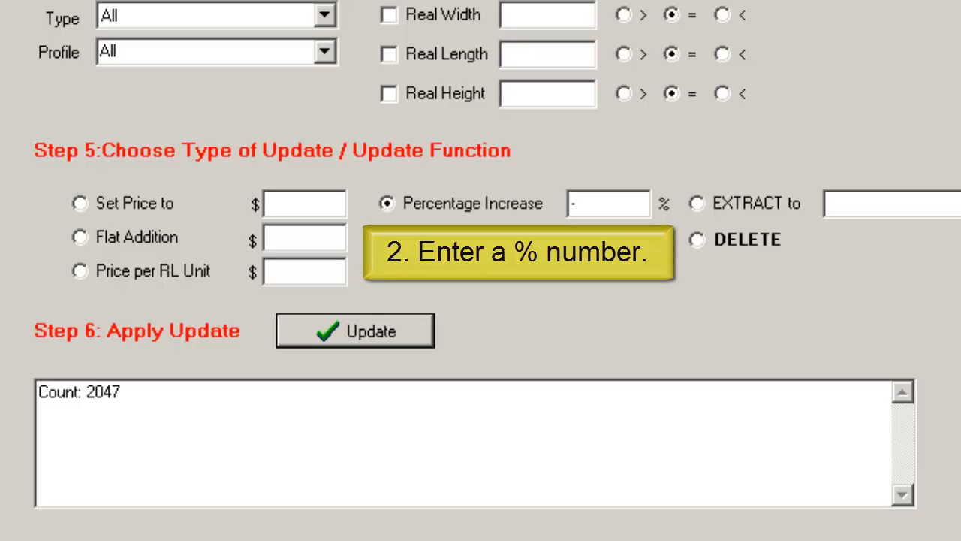
Enter a flat addition of $.50 and switch the update type to Price per RL Unit.
left_click(80, 236)
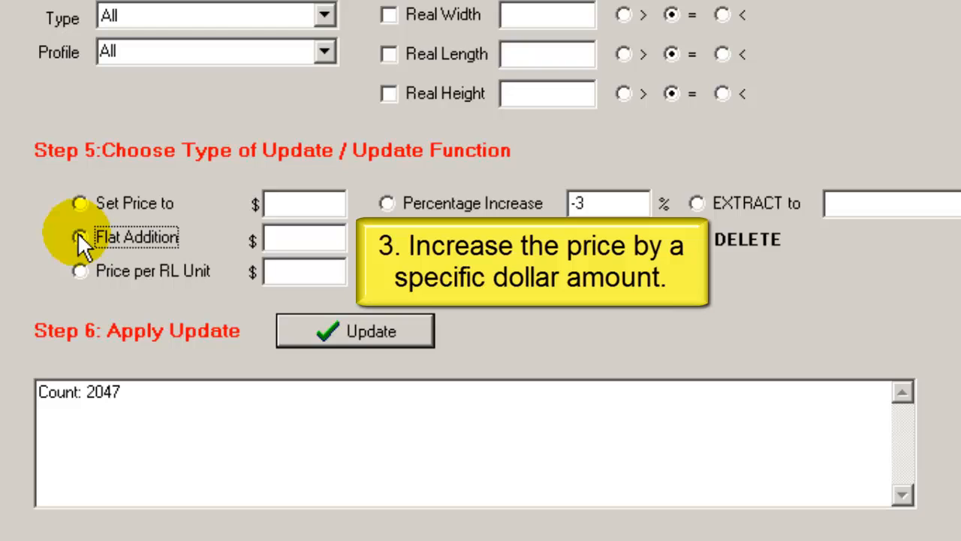
left_click(278, 239)
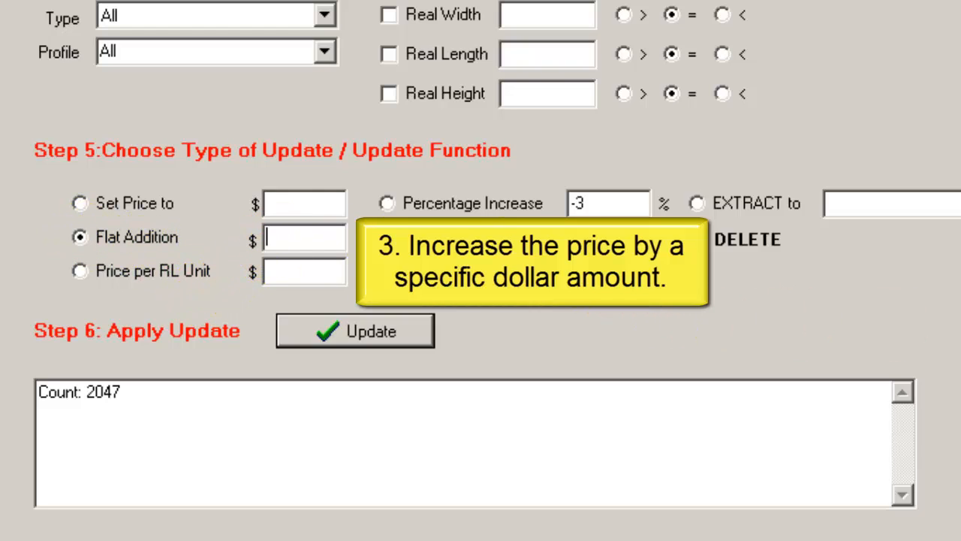
type(".50")
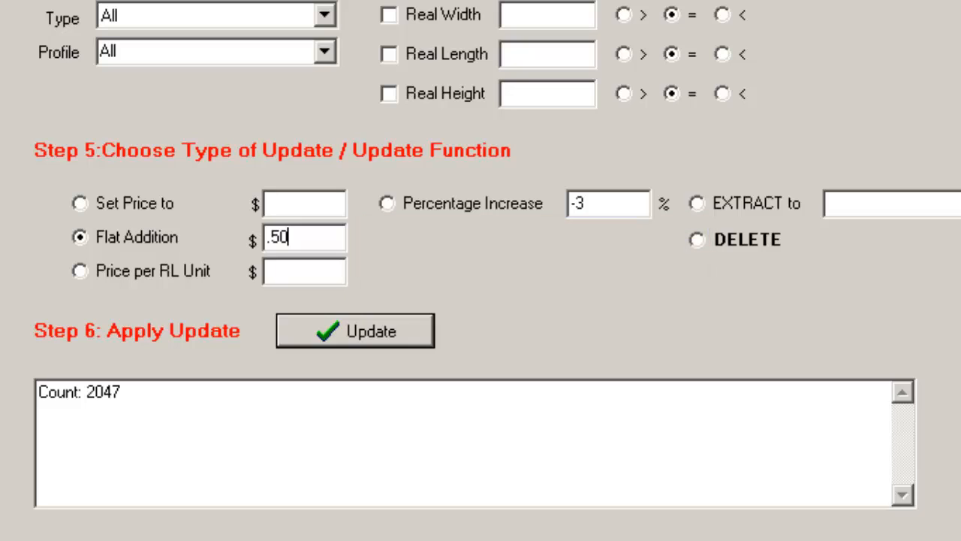
left_click(78, 269)
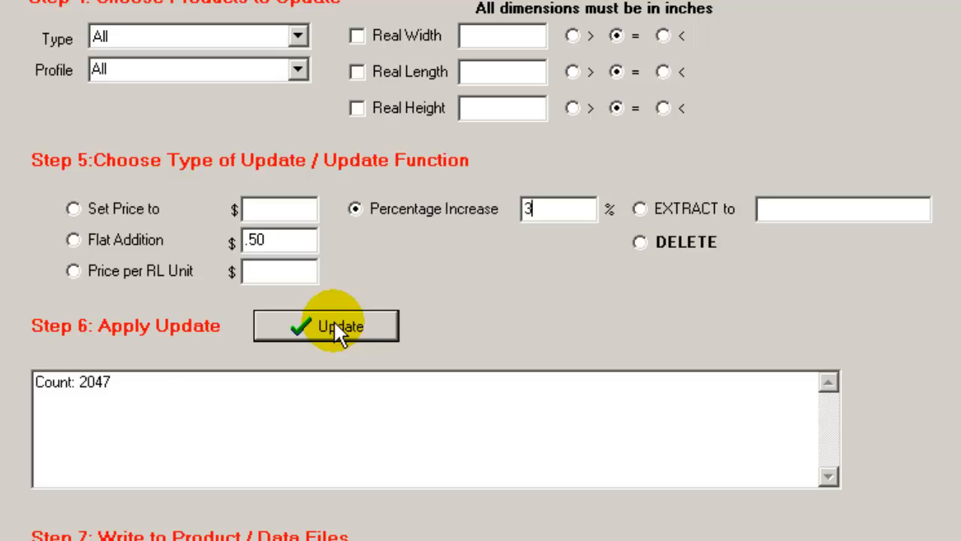
Apply the update to all trim products with a 3% percentage increase.
left_click(336, 324)
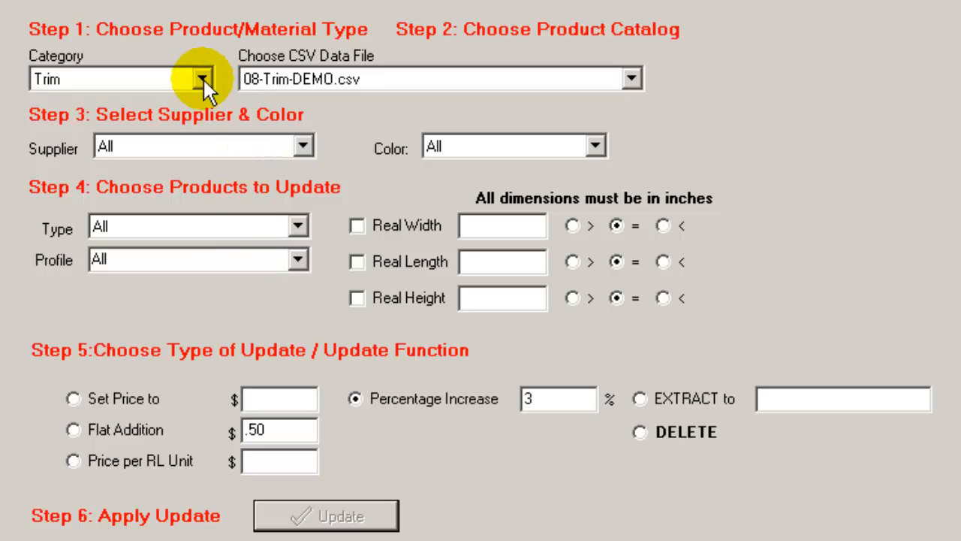
Set the product category to Siding and load the 11-Siding-SDDEMO.csv catalog.
left_click(201, 78)
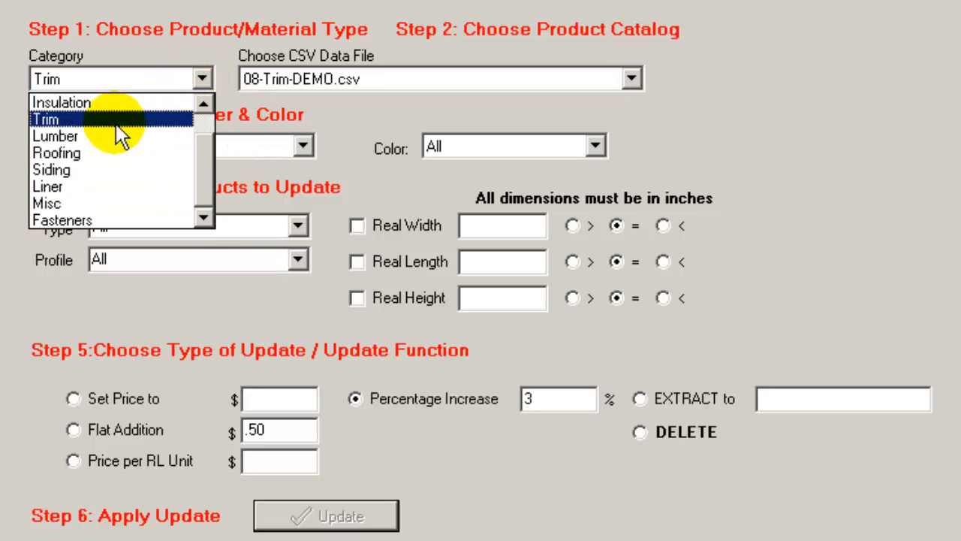
left_click(92, 169)
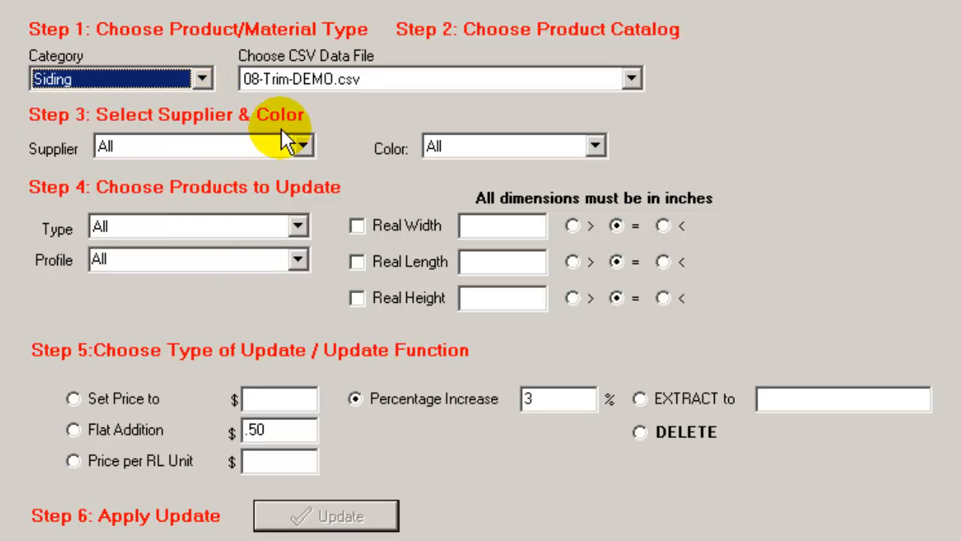
left_click(632, 80)
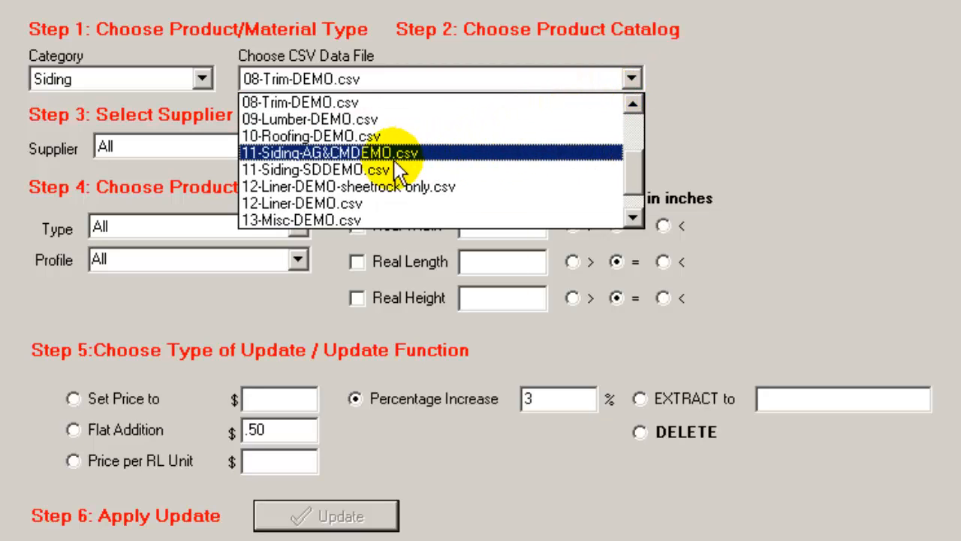
left_click(433, 168)
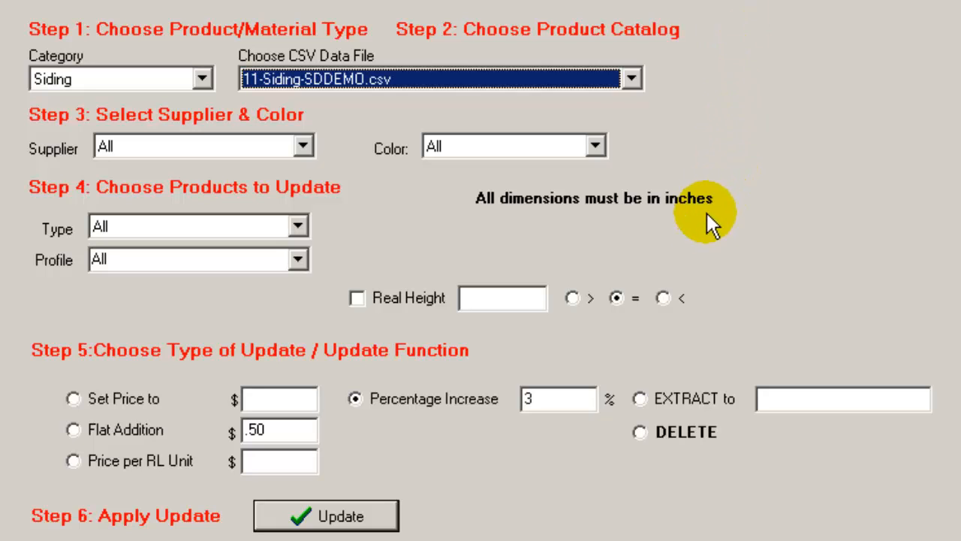
Filter the siding products by a Real Height equal to 0.16, trying 0.11 first.
left_click(358, 299)
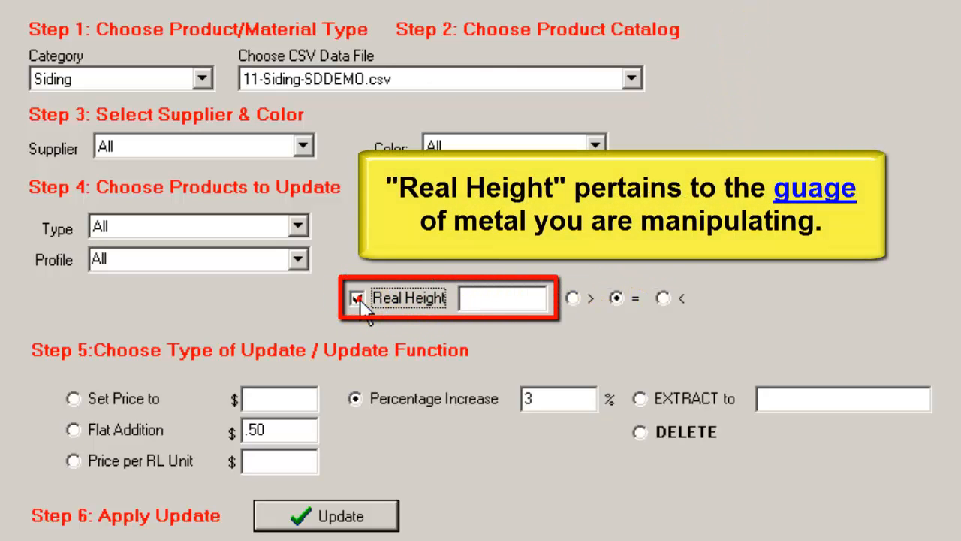
left_click(473, 297)
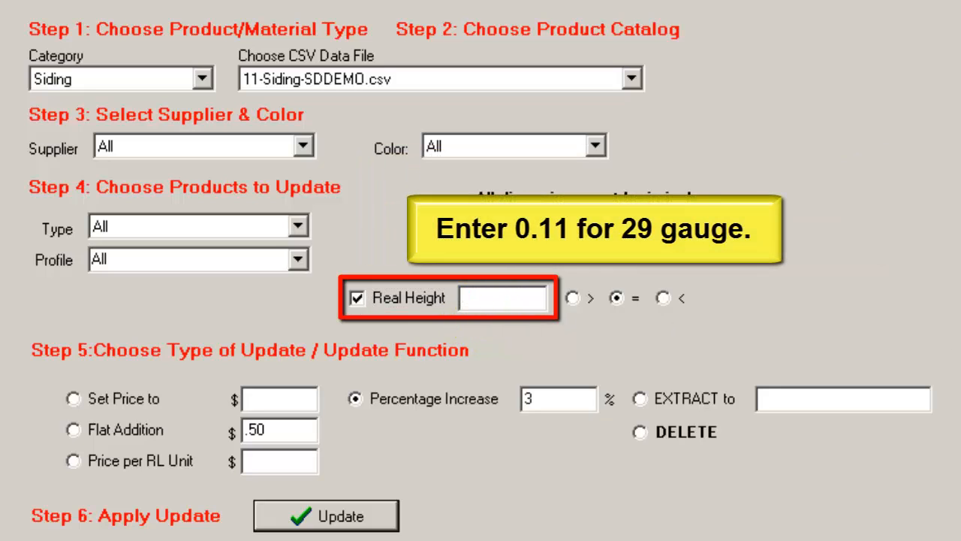
type("0.11")
key("BackSpace")
key("BackSpace")
key("BackSpace")
key("BackSpace")
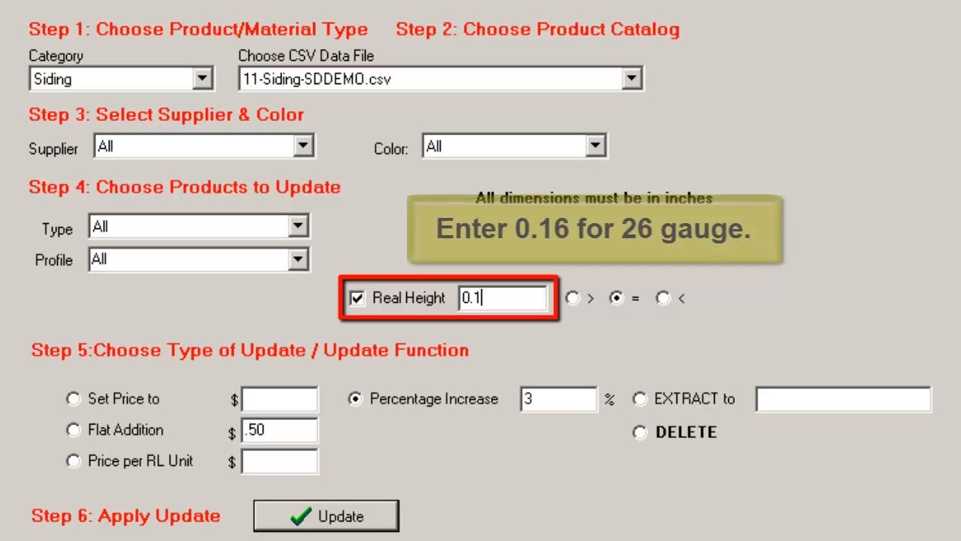
type("0.16")
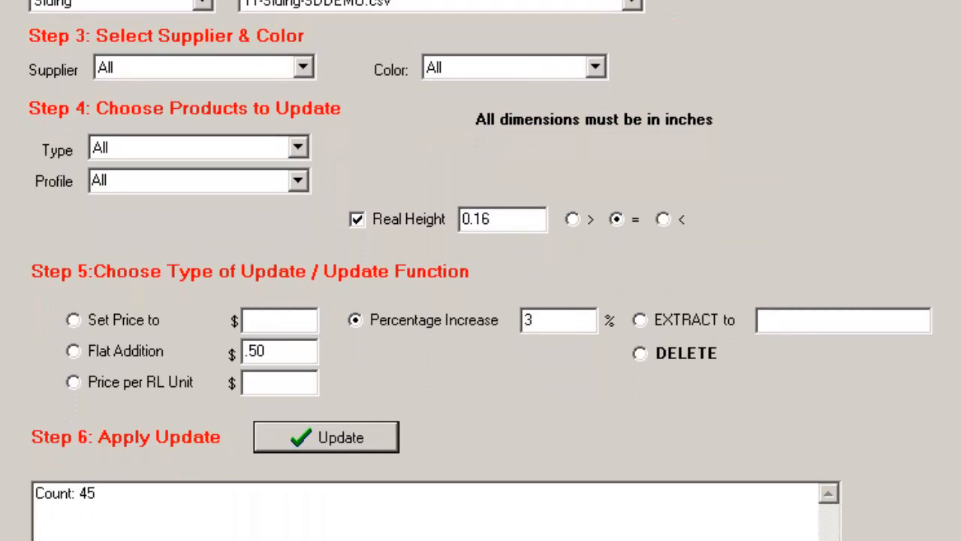
Choose Flat Addition as the update type and set the price increase to $.03.
left_click(73, 335)
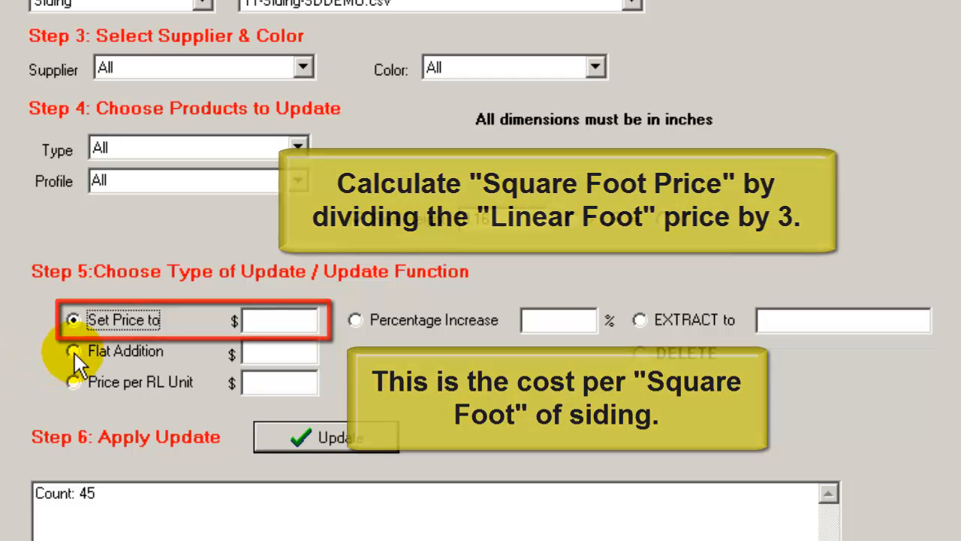
left_click(73, 352)
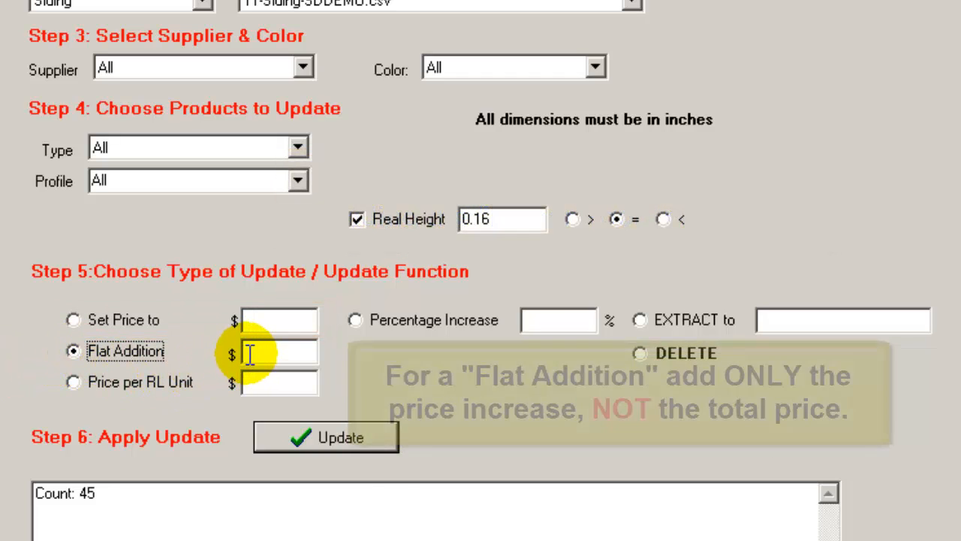
left_click(246, 353)
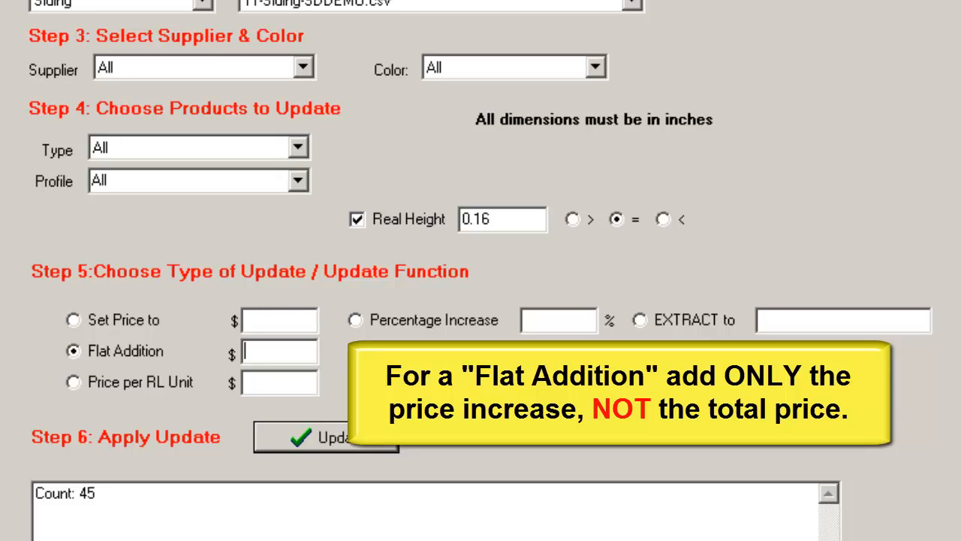
type(".03")
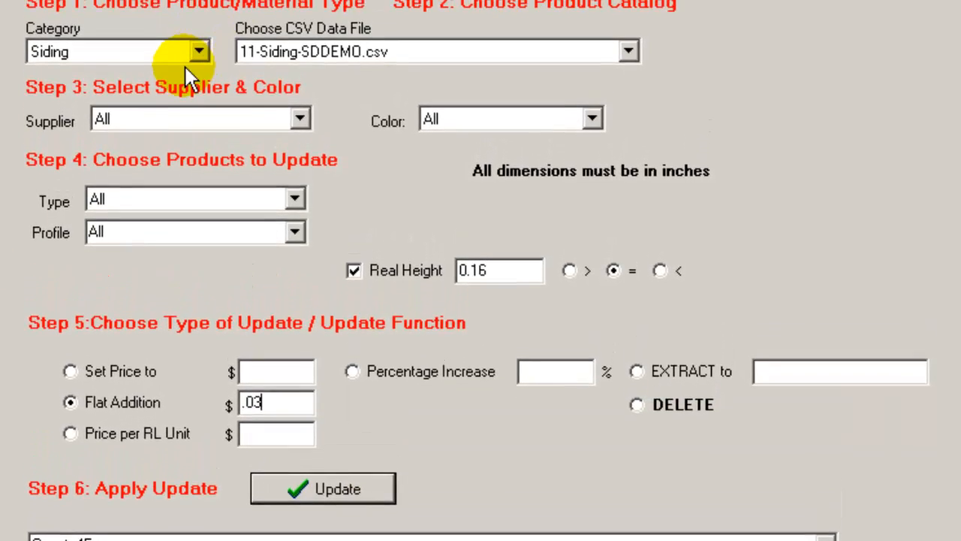
Switch the product category back to Trim and reload the 08-Trim-DEMO.csv catalog.
left_click(199, 52)
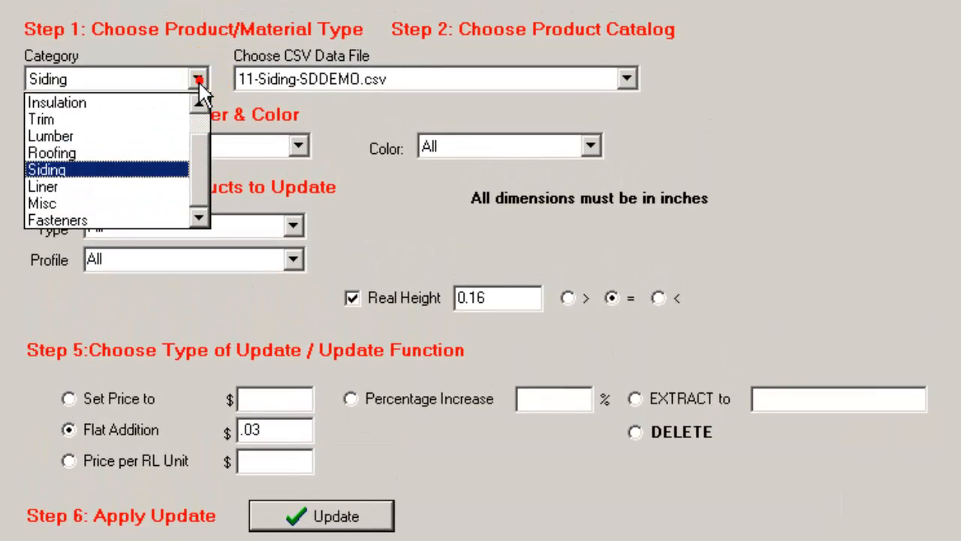
left_click(90, 120)
left_click(627, 78)
scroll(395, 141, "up", 2)
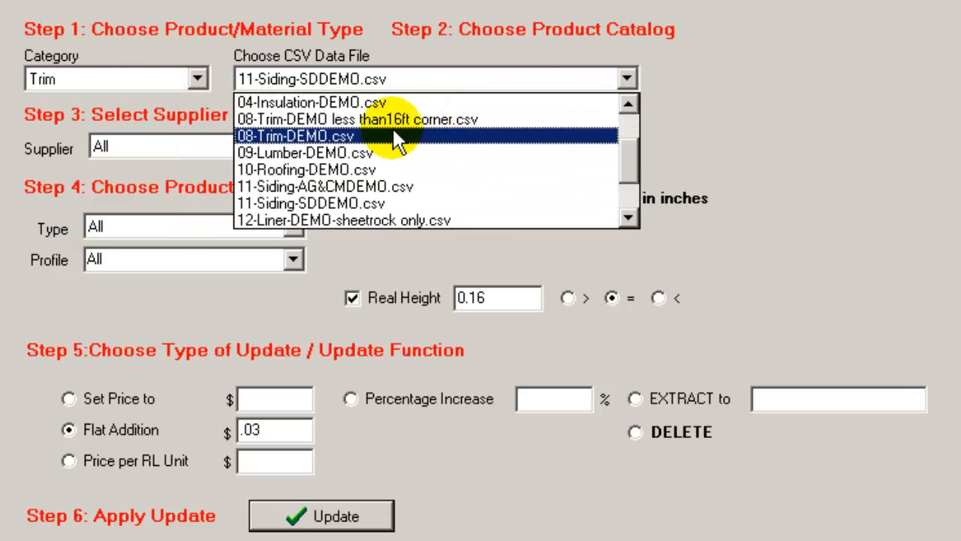
left_click(396, 136)
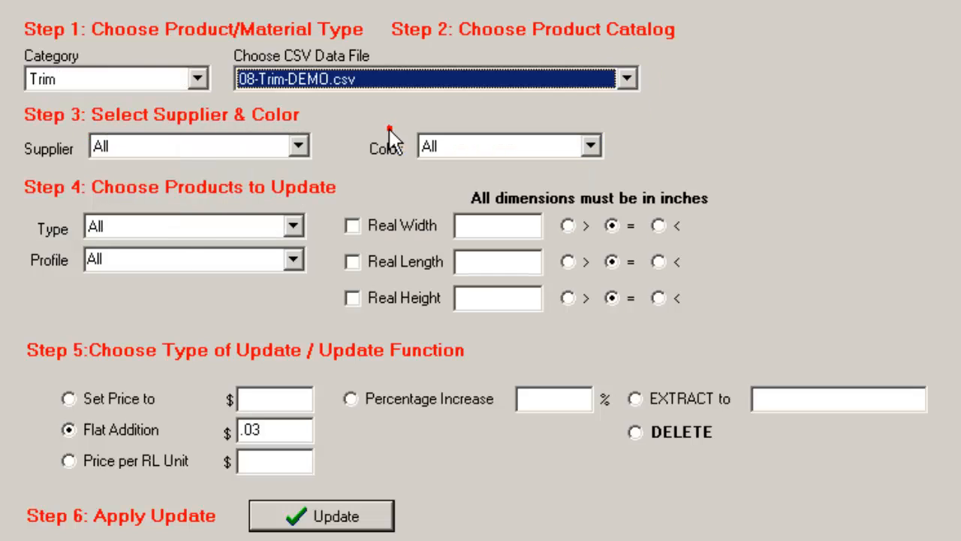
Filter the trim products to the OutsideCorner type with a Real Length of 168 inches.
left_click(294, 226)
left_click(217, 281)
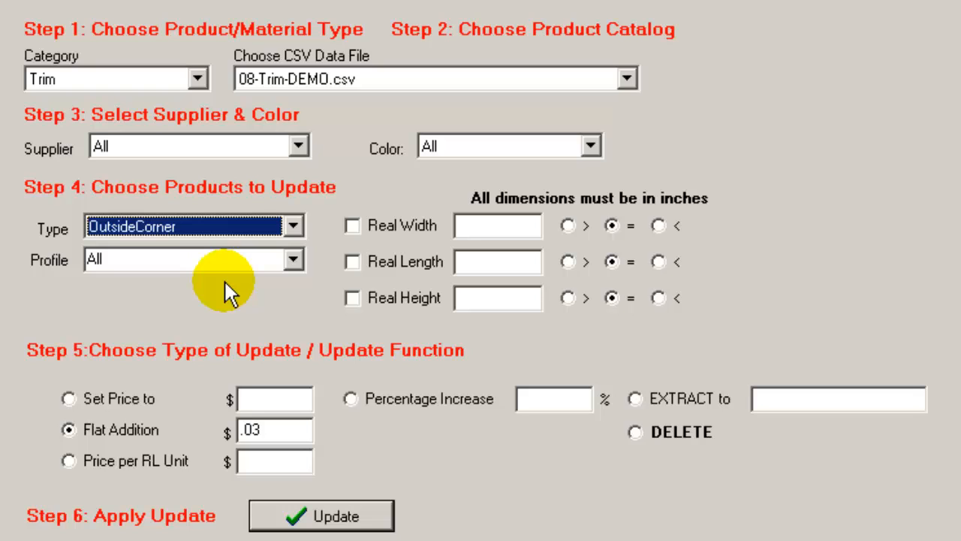
left_click(351, 263)
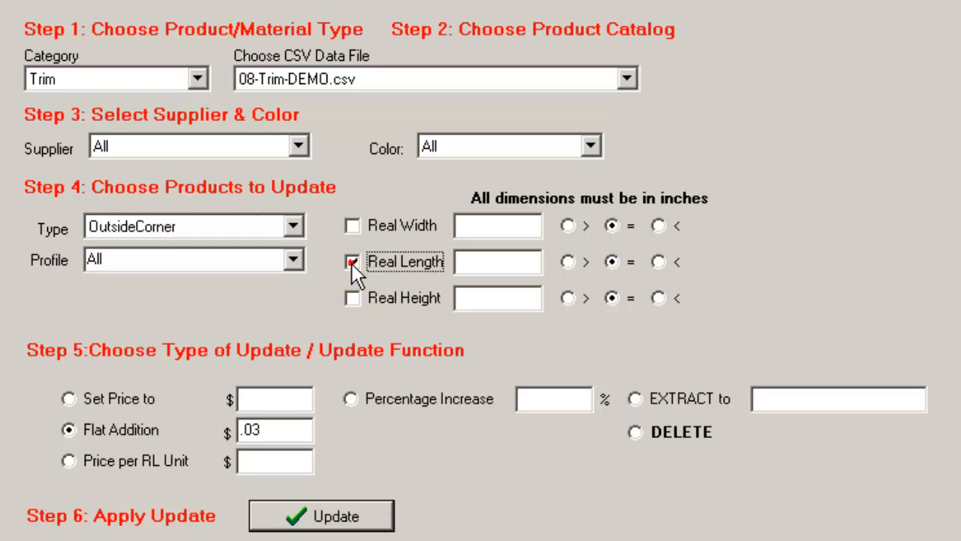
left_click(506, 262)
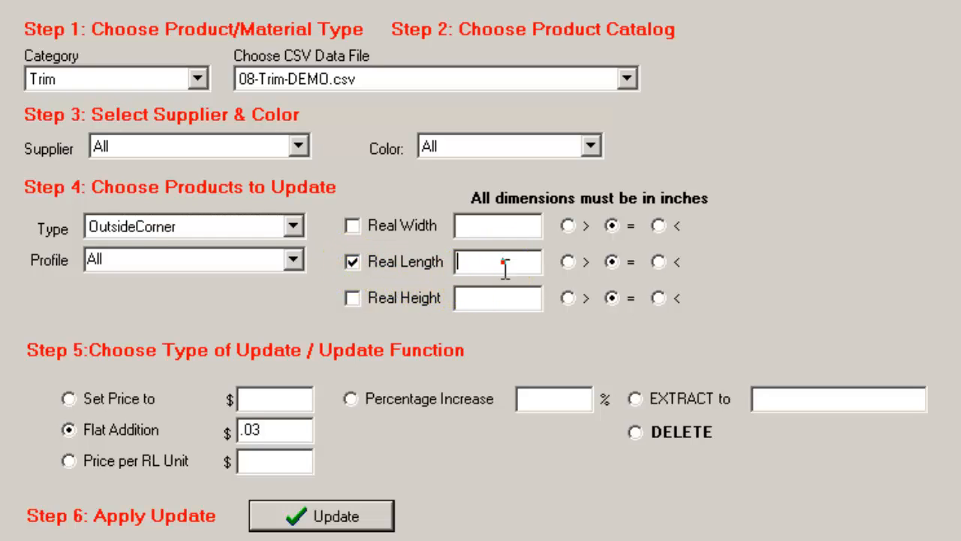
type("168")
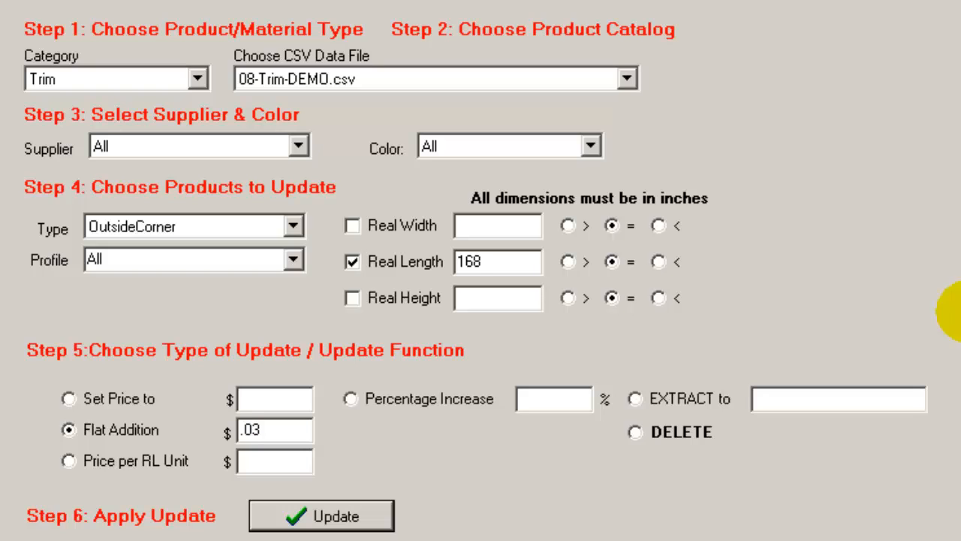
Change the Real Length comparison to less than, trying greater than and equal to first.
left_click(569, 262)
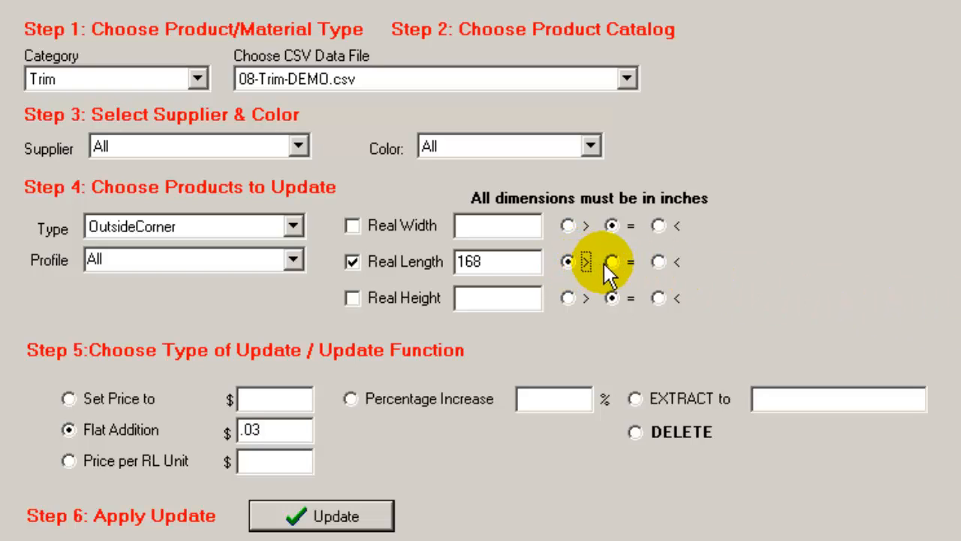
left_click(611, 261)
left_click(657, 261)
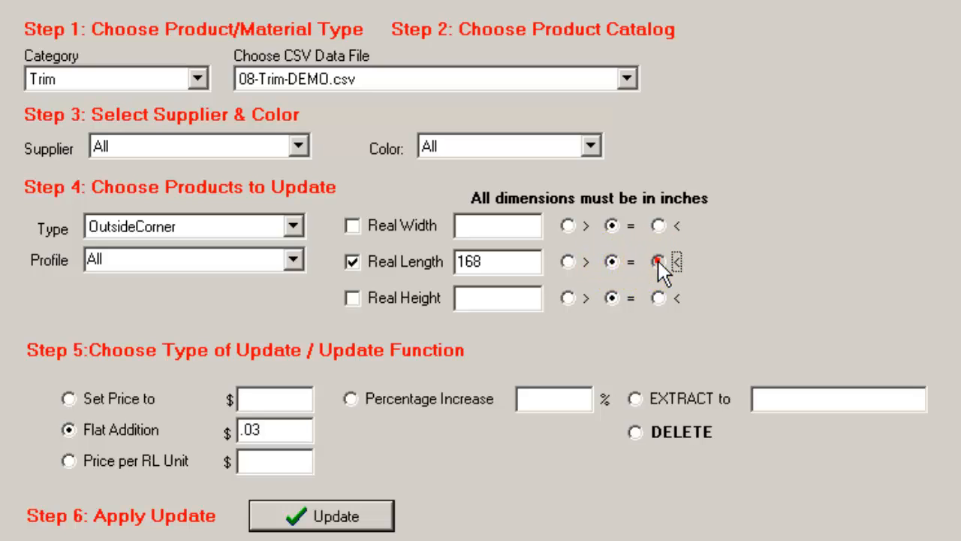